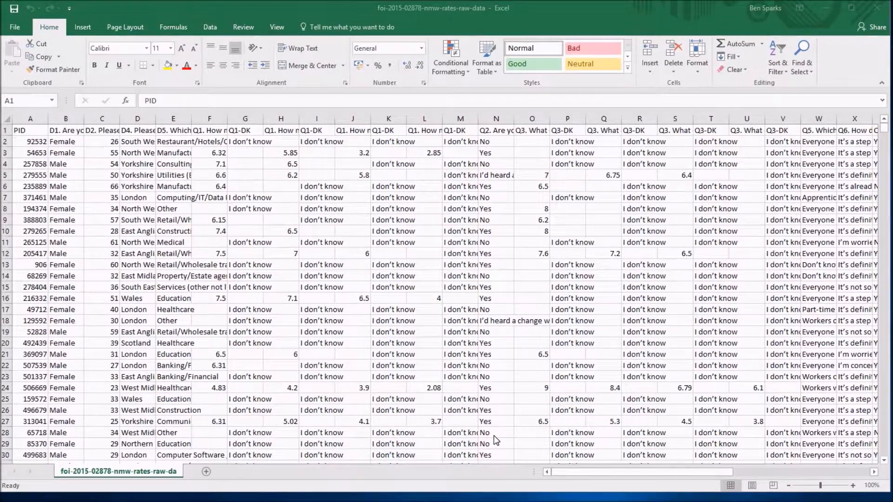
Read the survey's column headings from PID across to the first Q1 minimum wage question.
left_click(23, 130)
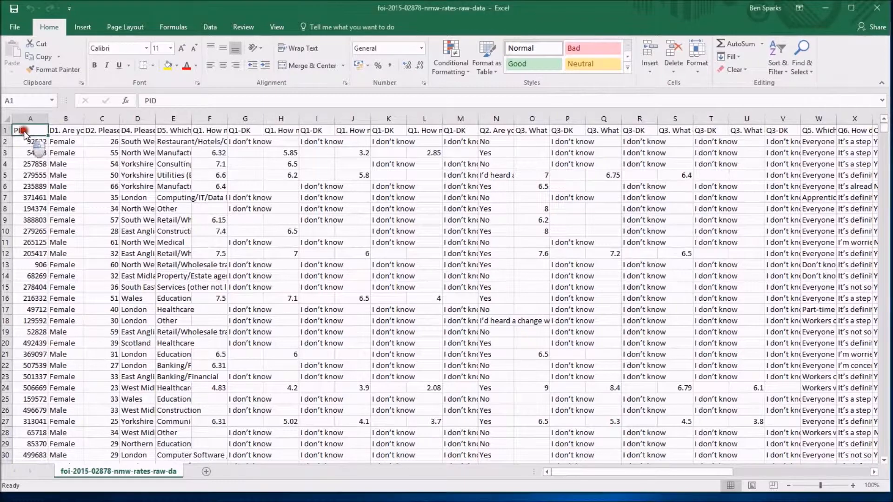
key("Down")
key("Down")
key("Down")
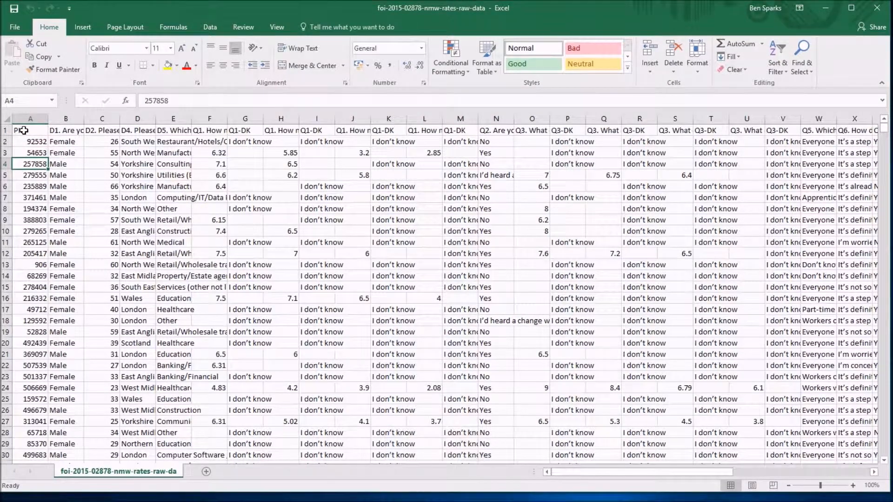
key("Up")
key("Up")
key("Up")
key("Right")
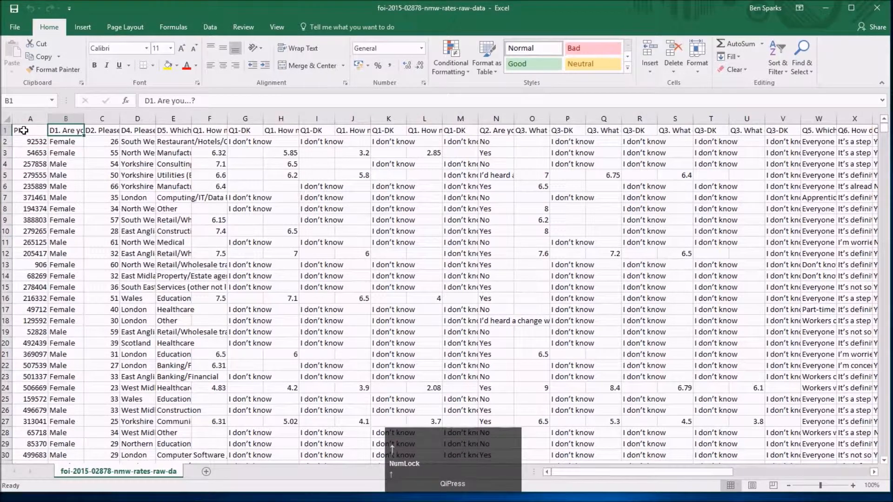
key("Right")
key("Right")
key("Right")
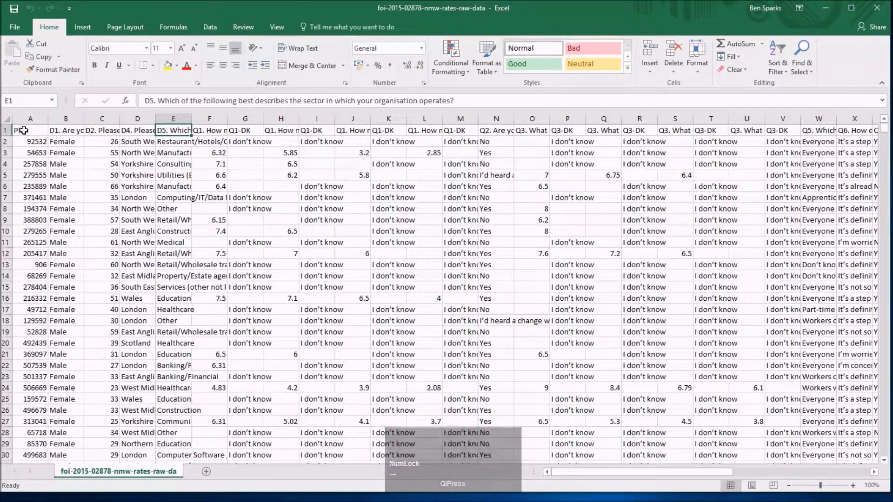
key("Right")
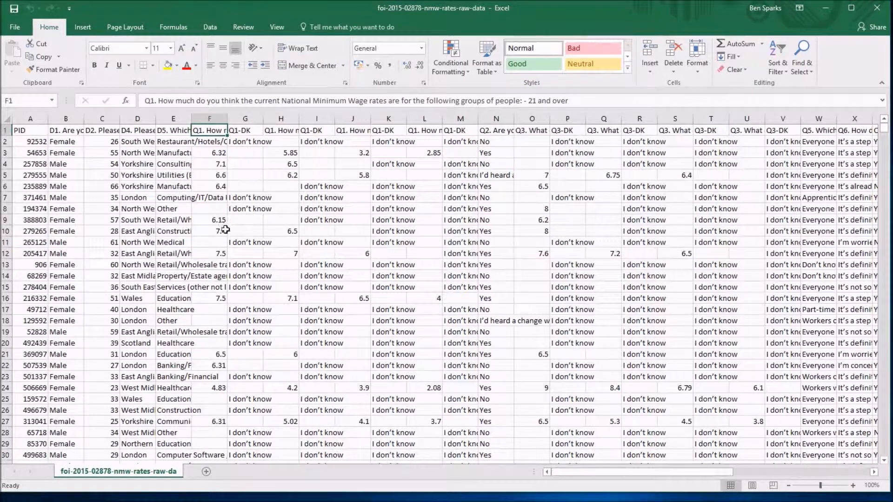
Examine the numeric, blank and "I don't know" answers to the first Q1 question in columns F and G.
left_click(214, 152)
left_click(216, 180)
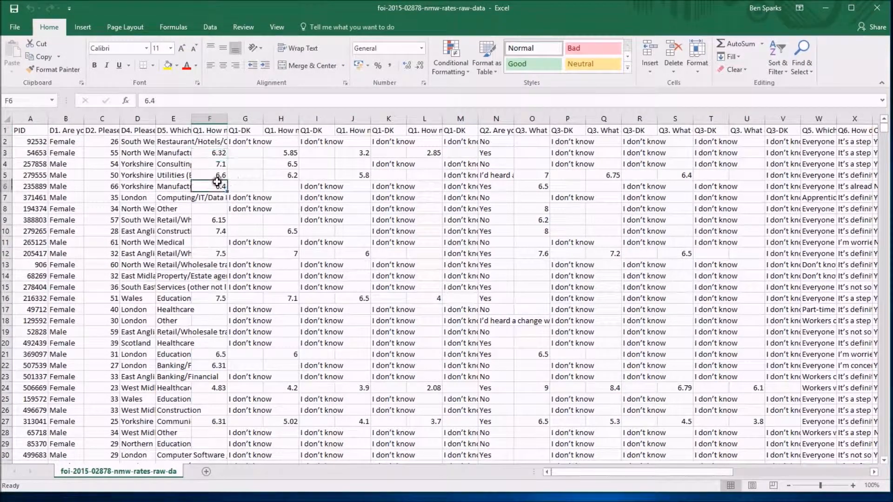
left_click(217, 233)
left_click(217, 220)
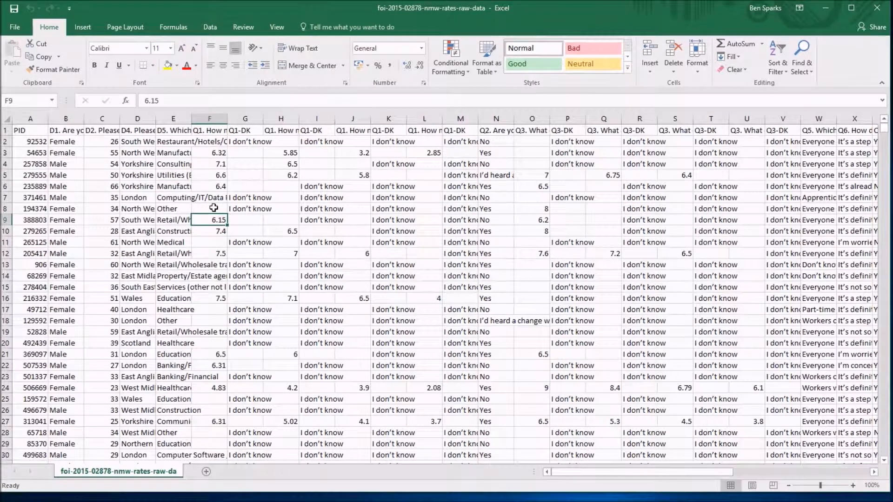
left_click(239, 197)
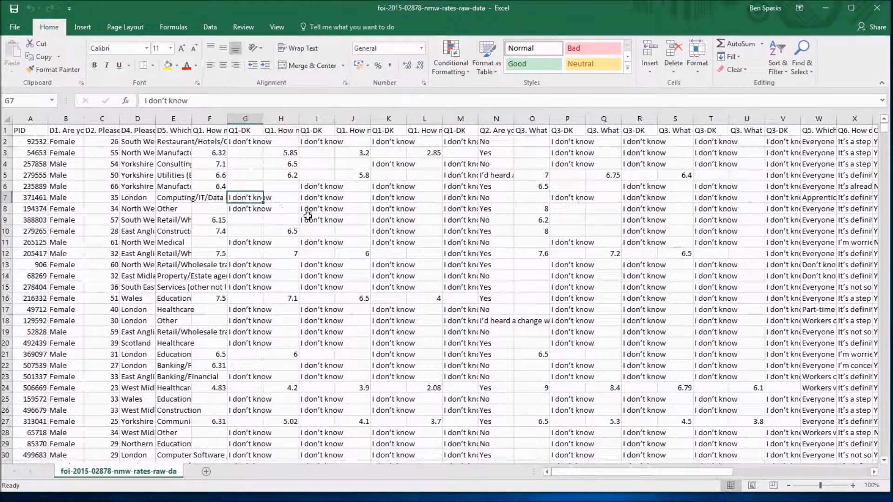
left_click(217, 199)
left_click(211, 208)
left_click(218, 240)
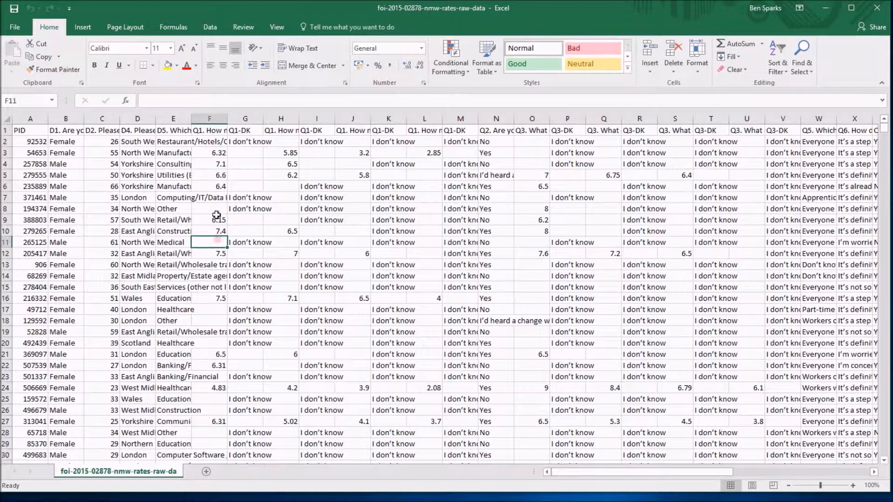
left_click(212, 197)
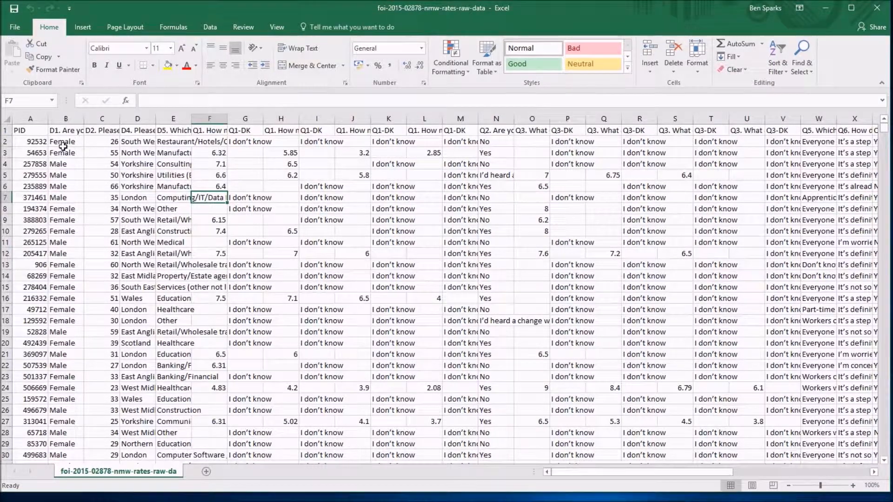
Create a PivotTable from the whole survey data range on a new worksheet.
left_click(33, 133)
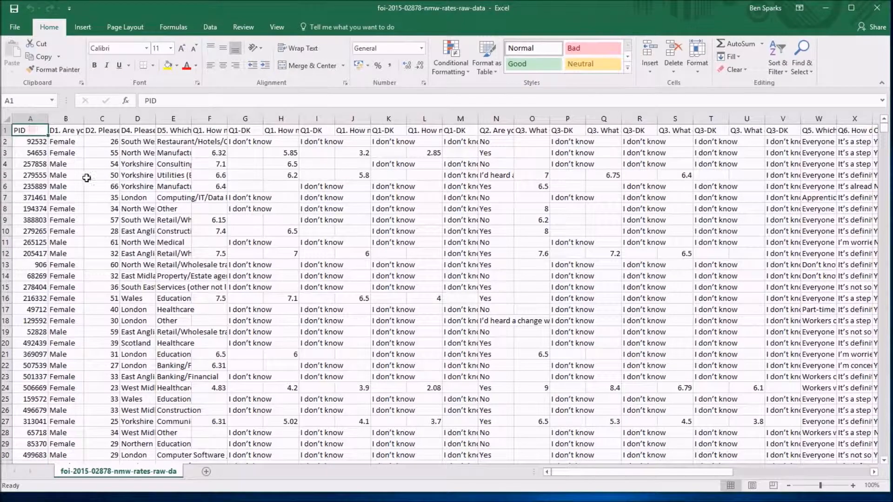
left_click(80, 28)
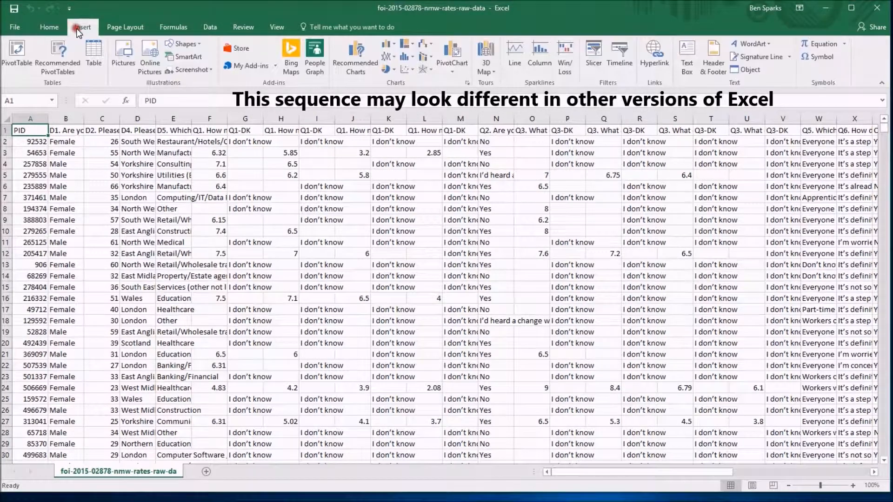
left_click(18, 60)
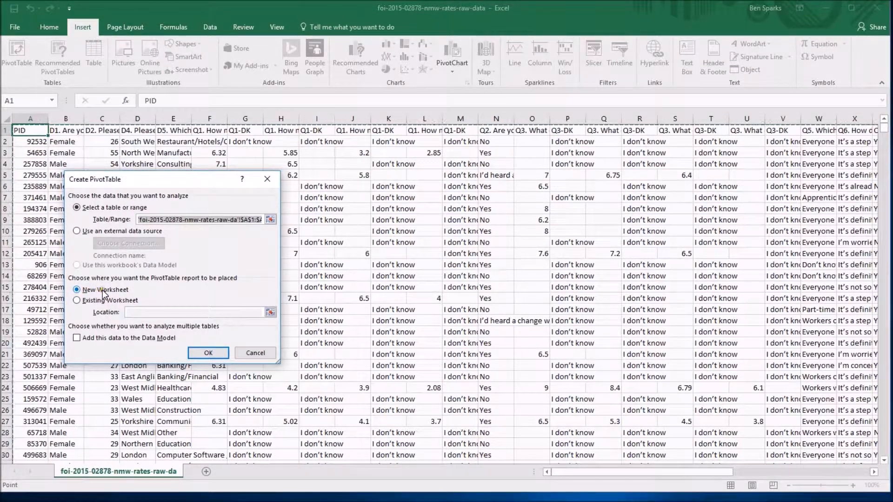
left_click(213, 355)
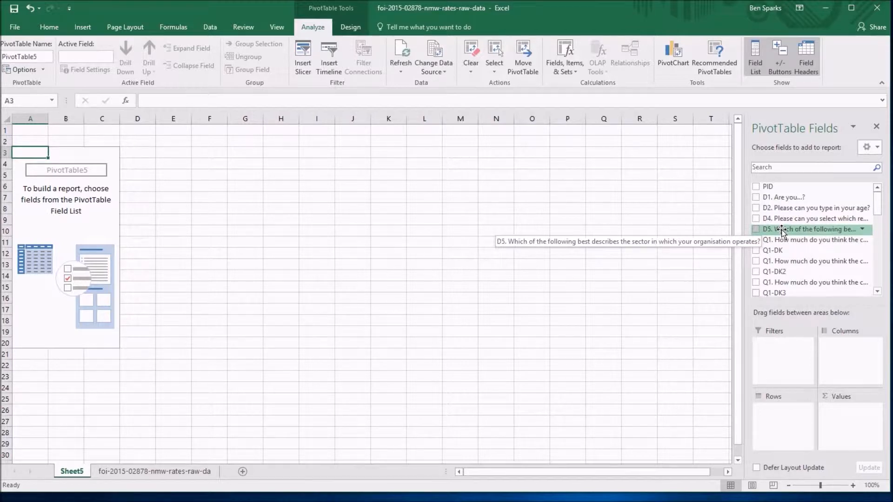
Use the D5 organisation sector question as the pivot table's rows and also as its counted values.
left_click(756, 230)
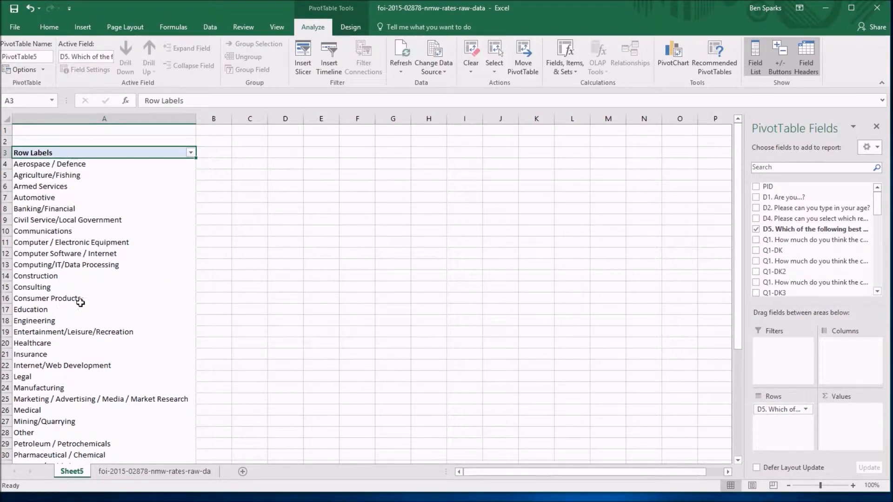
scroll(79, 235, "down", 7)
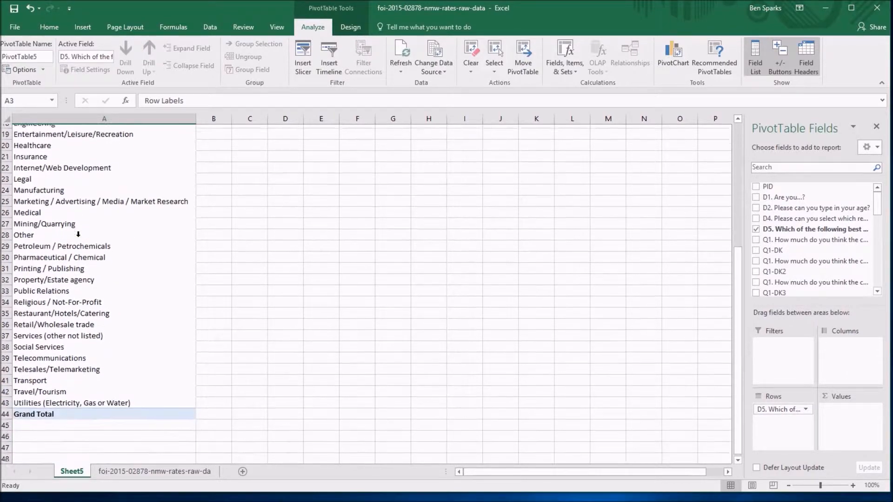
scroll(101, 270, "down", 2)
scroll(102, 300, "up", 9)
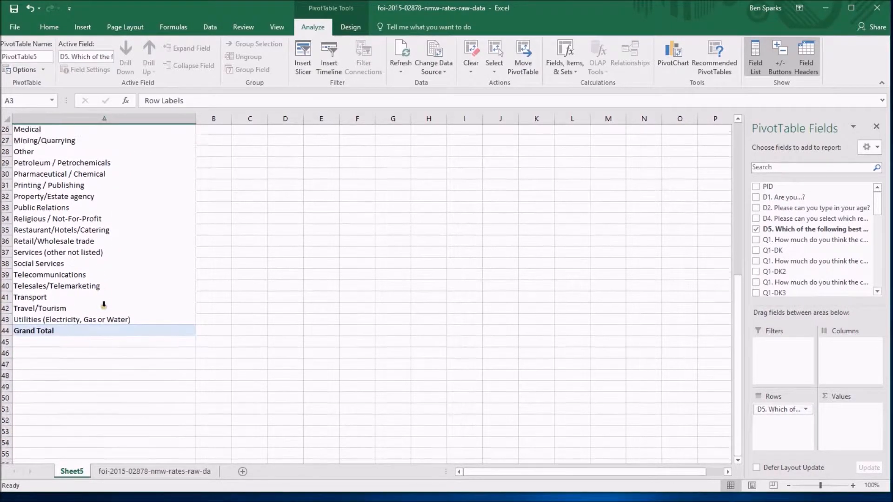
left_click(41, 158)
scroll(66, 253, "down", 2)
scroll(65, 252, "up", 2)
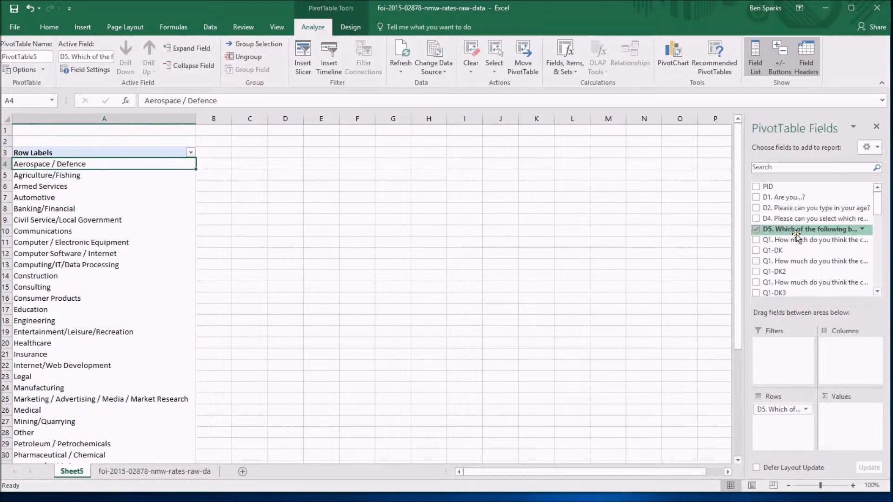
left_click_drag(796, 235, 849, 420)
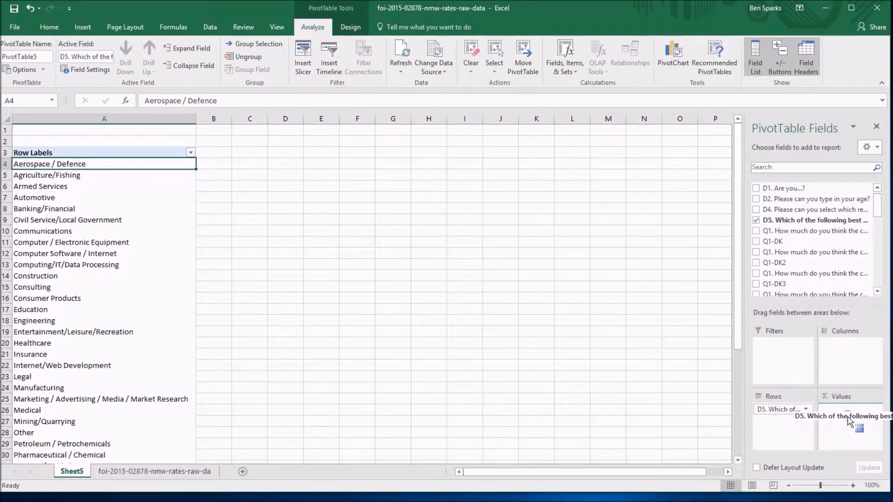
left_click_drag(849, 421, 850, 421)
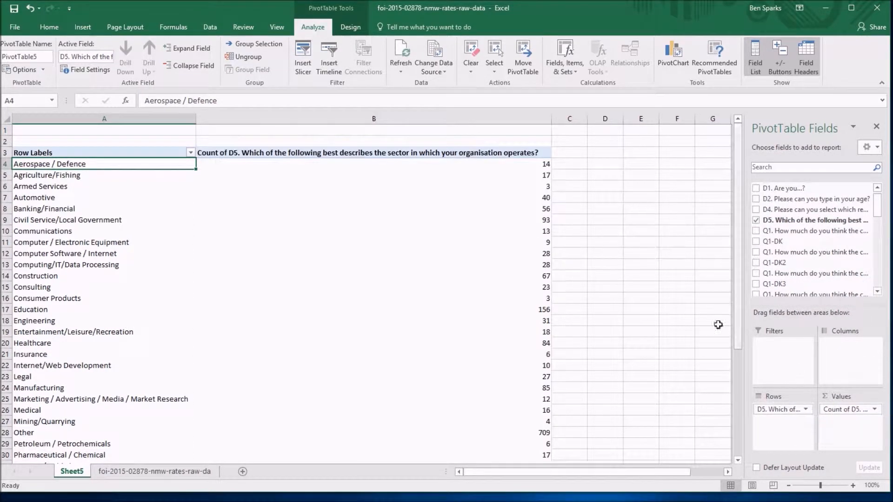
Examine the respondent counts per sector, including Aerospace / Defence, Agriculture/Fishing, Other and the Grand Total.
left_click(250, 154)
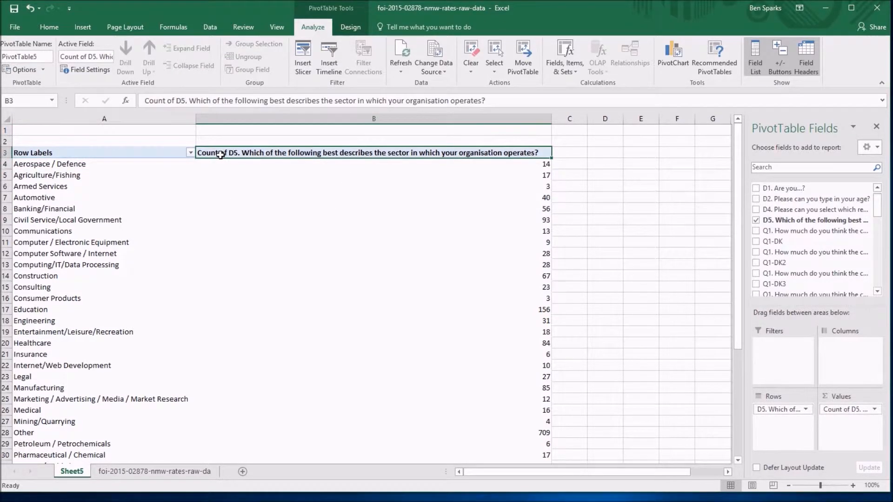
left_click(53, 163)
left_click(546, 165)
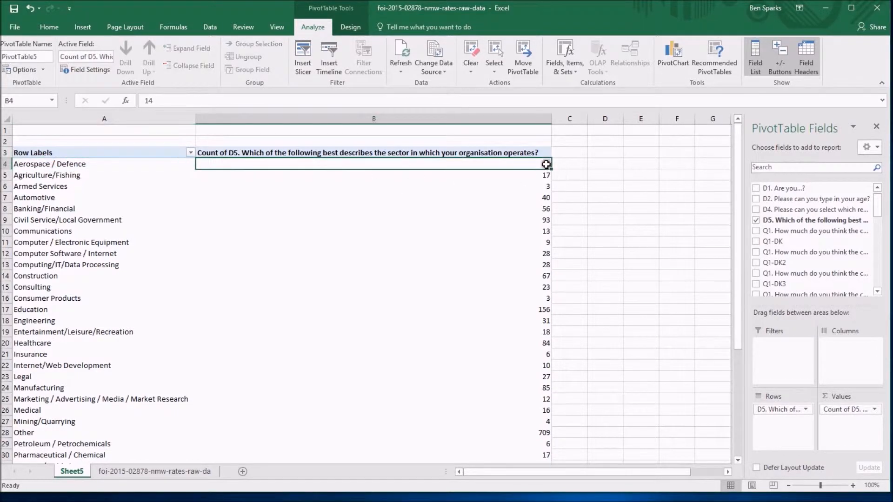
left_click(66, 176)
left_click(544, 175)
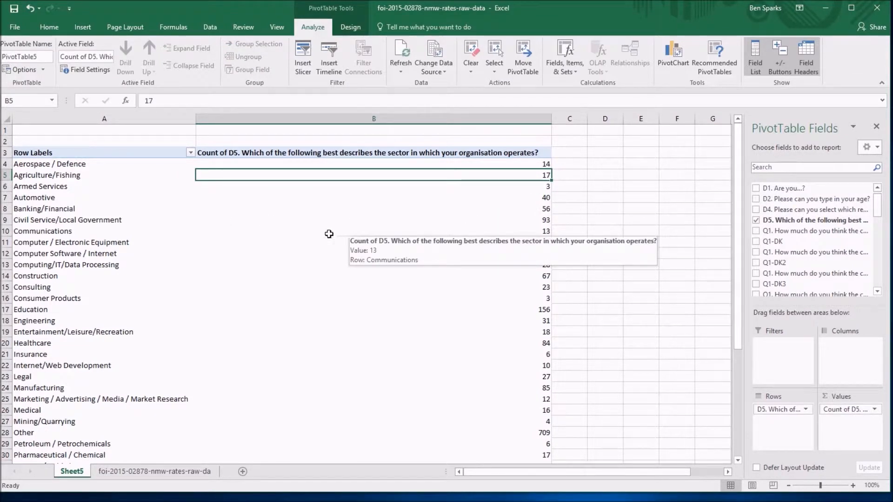
scroll(446, 221, "down", 4)
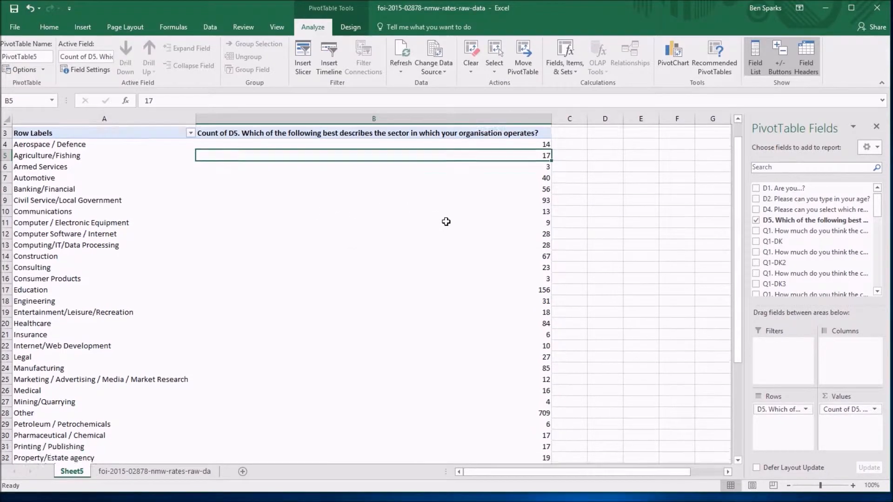
scroll(446, 221, "down", 3)
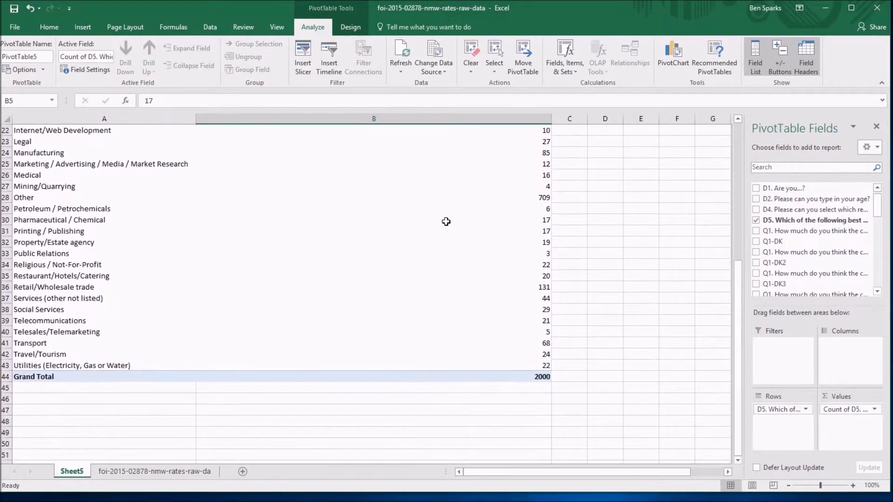
left_click(535, 197)
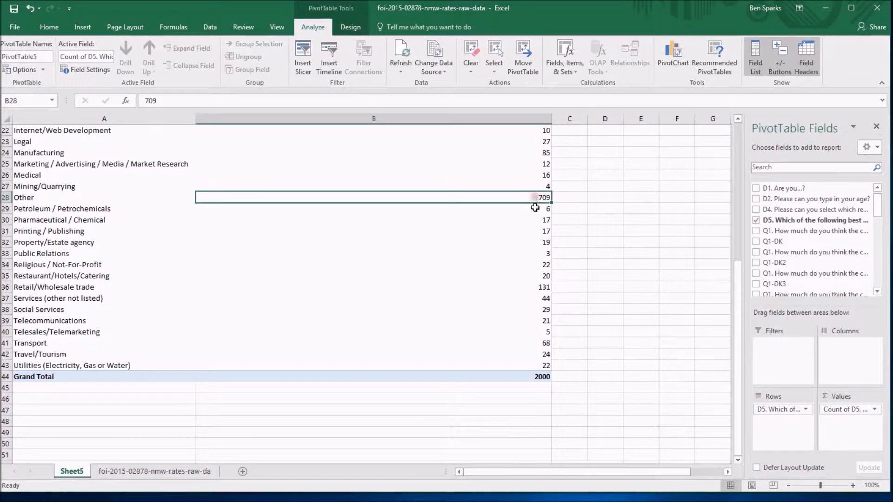
left_click(546, 375)
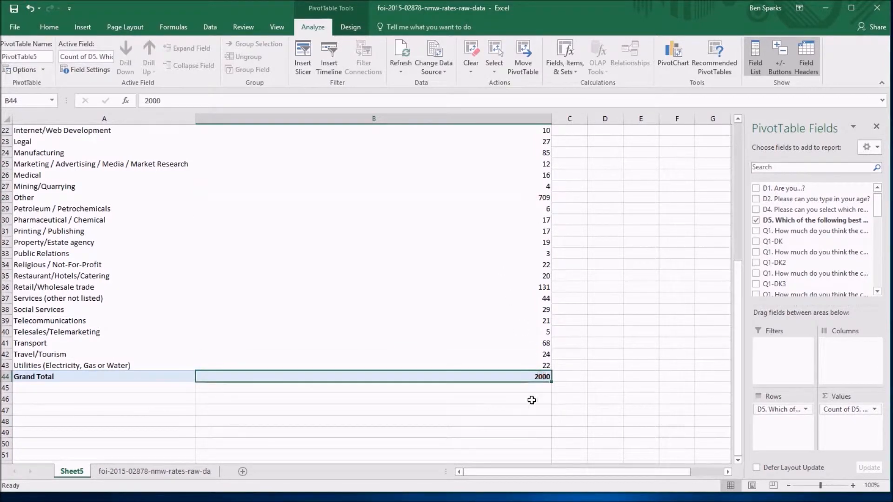
scroll(510, 350, "up", 7)
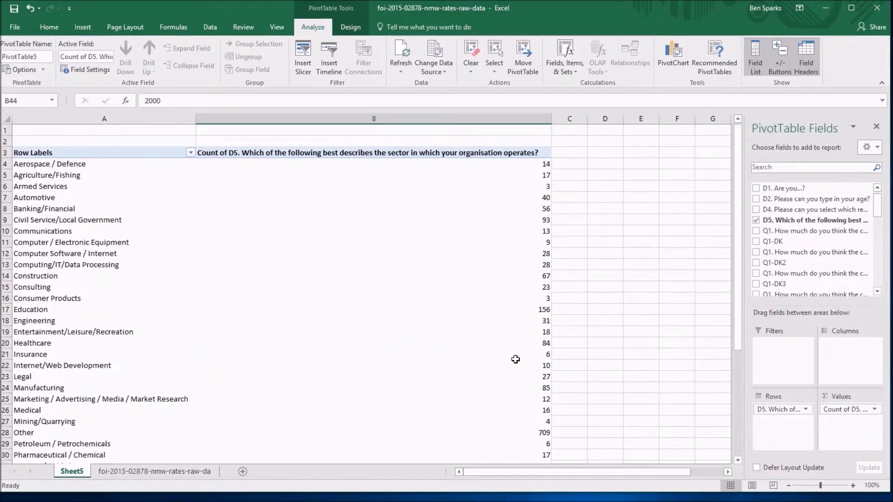
Add the D1 "Are you...?" field as a second row level within each sector and check the Construction split.
mouse_move(494, 346)
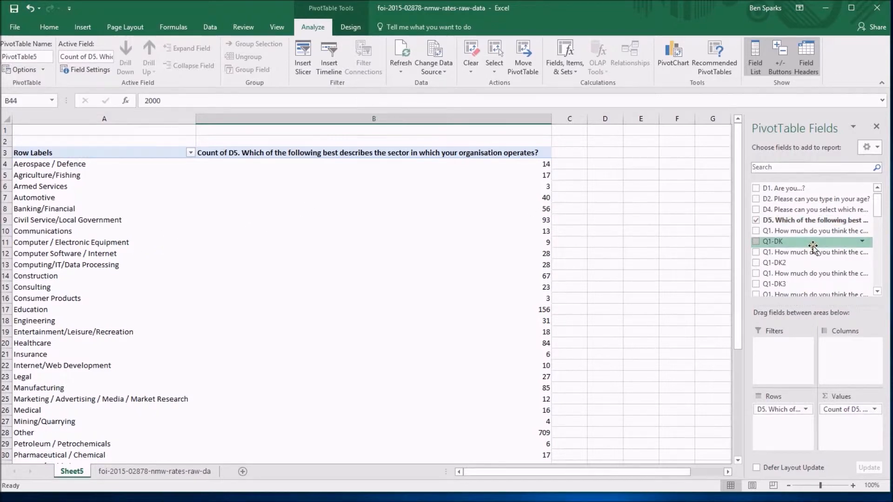
left_click(755, 188)
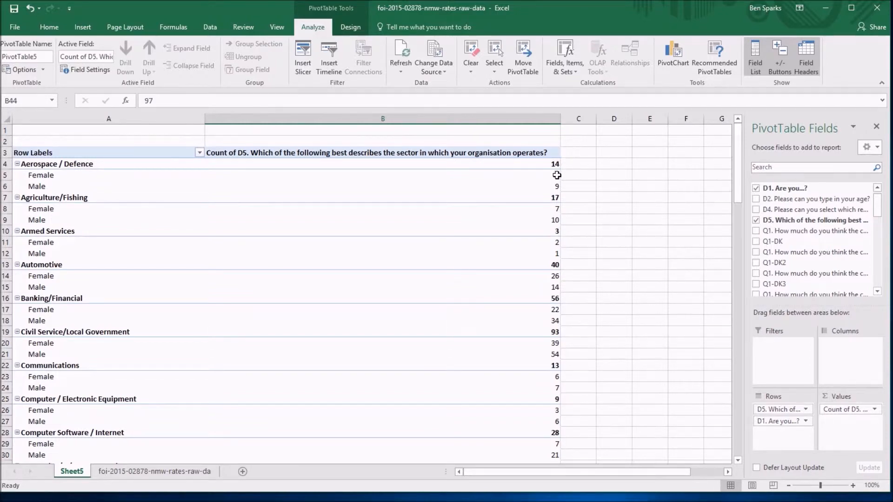
scroll(495, 251, "down", 1)
scroll(494, 250, "down", 2)
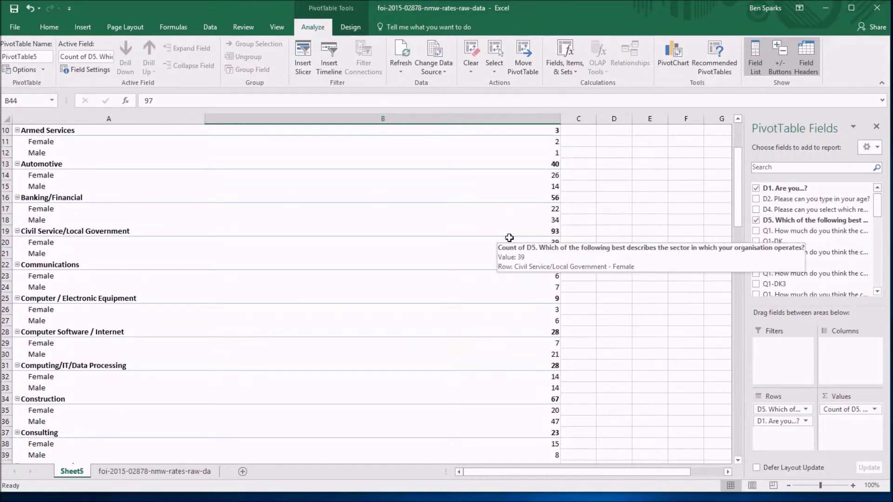
scroll(538, 289, "down", 2)
scroll(537, 287, "down", 2)
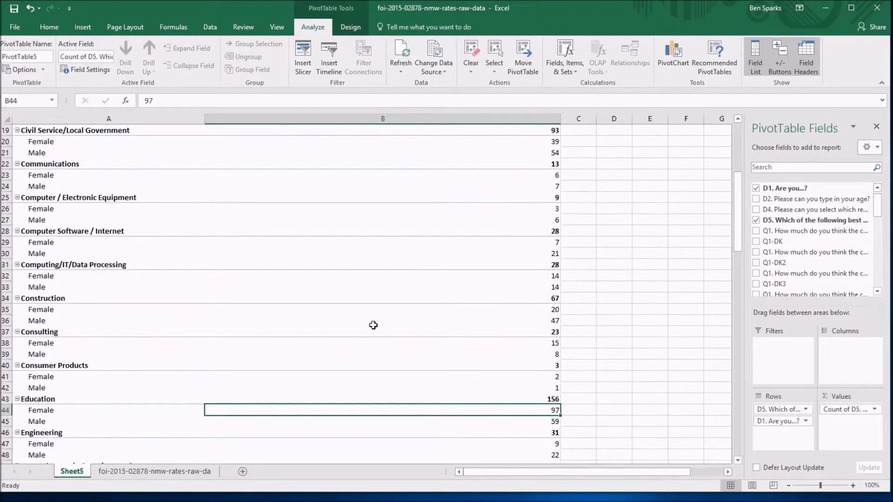
left_click(558, 321)
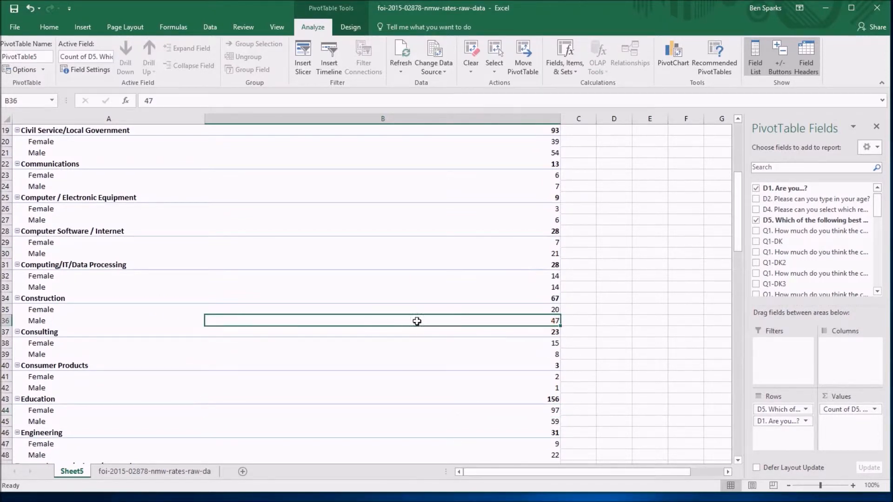
scroll(423, 295, "up", 6)
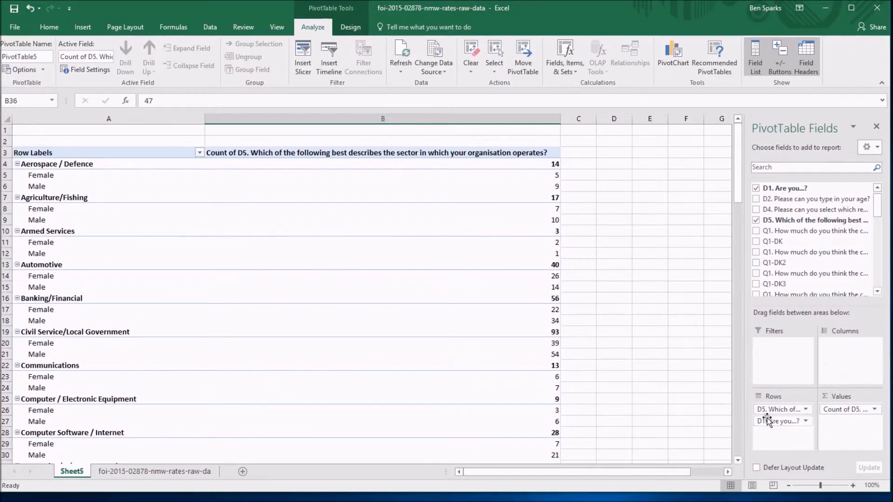
Reorder the row fields so that D1 "Are you...?" comes above the D5 sector question.
left_click_drag(787, 423, 783, 408)
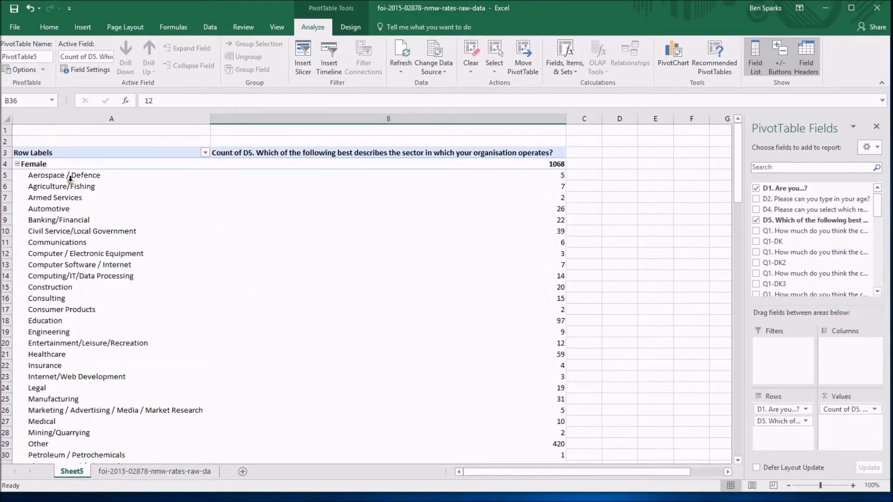
scroll(70, 178, "down", 11)
scroll(50, 256, "down", 5)
scroll(83, 256, "up", 10)
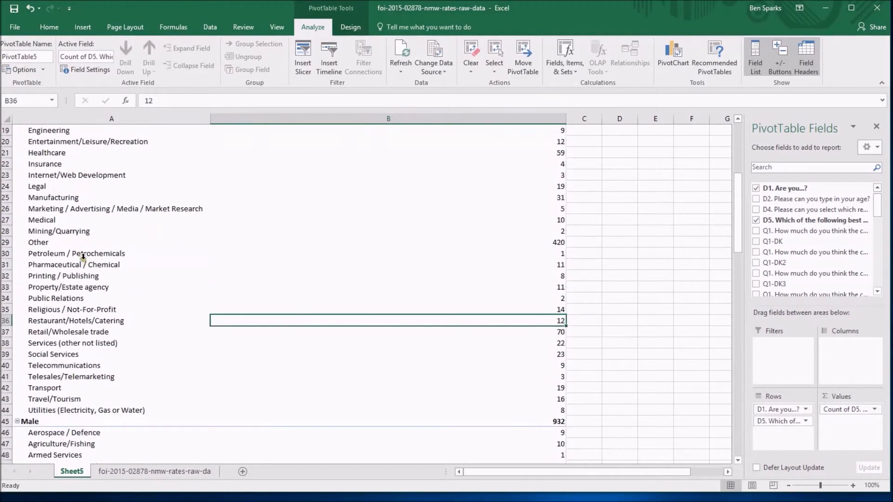
Collapse and re-expand the Female group, and look through the sector counts down to the Grand Total.
scroll(82, 257, "up", 6)
left_click(17, 164)
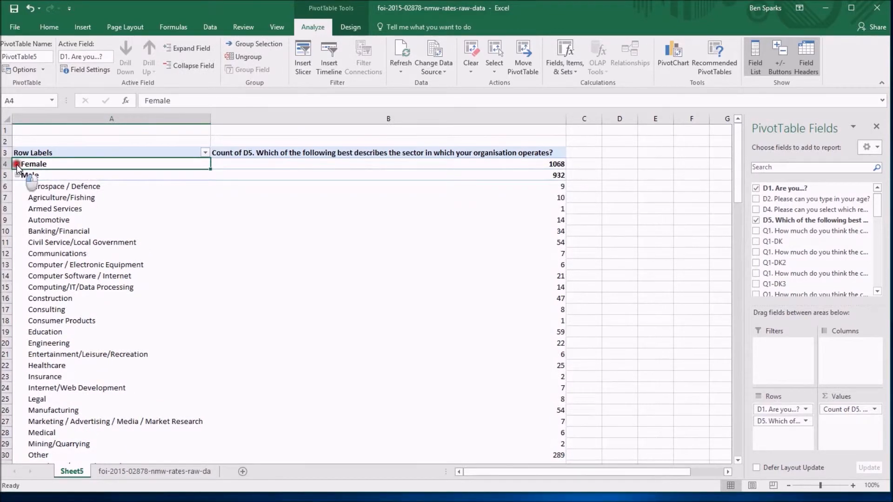
left_click(17, 164)
scroll(196, 283, "down", 12)
scroll(196, 282, "down", 11)
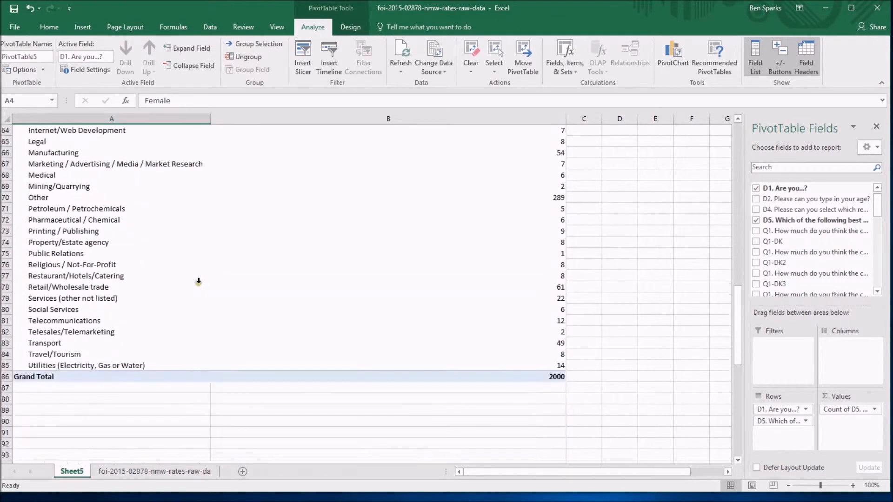
scroll(540, 325, "up", 2)
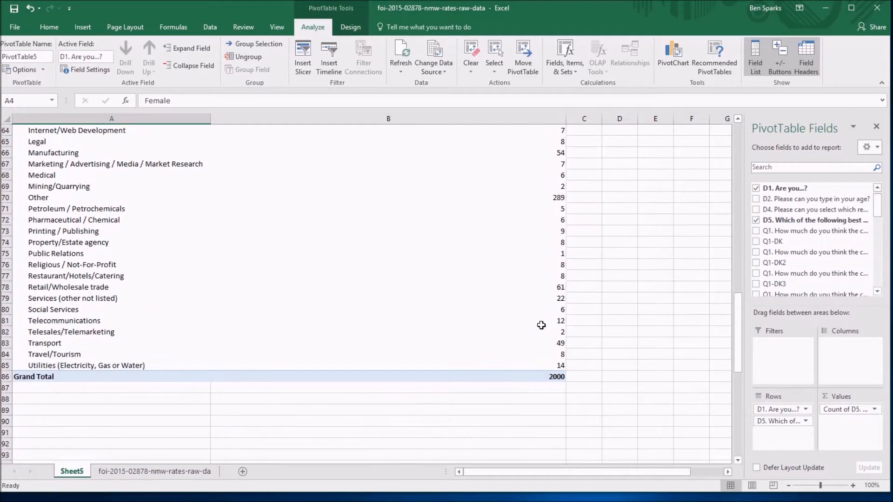